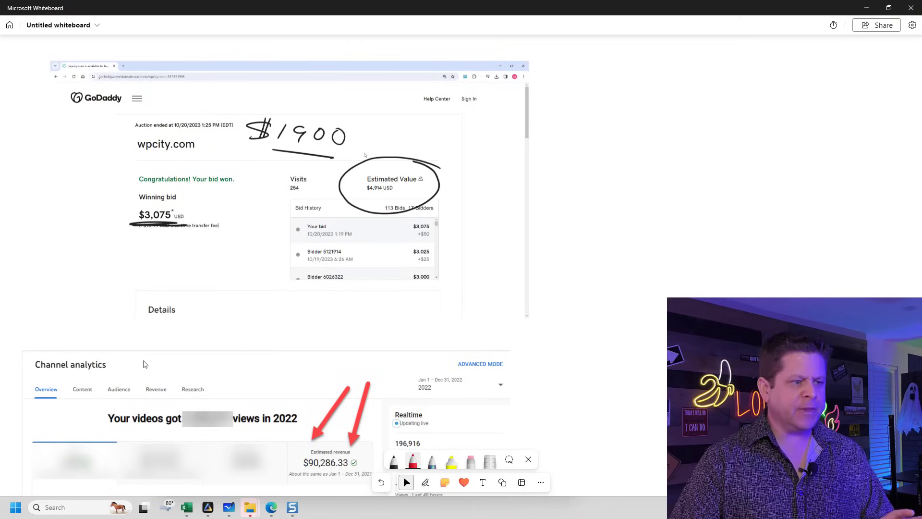
Step: Pan down until the Channel analytics screenshot with $90,286.33 estimated revenue is fully shown
left_click_drag(704, 414, 743, 129)
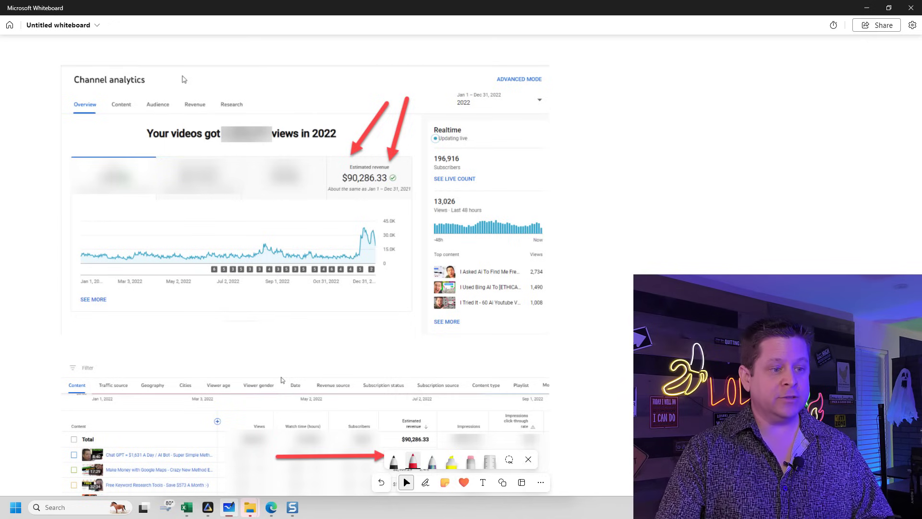
Step: Scroll down until the full estimated-revenue-per-video table is visible
scroll(689, 167, "down", 5)
scroll(689, 167, "down", 3)
scroll(689, 168, "down", 1)
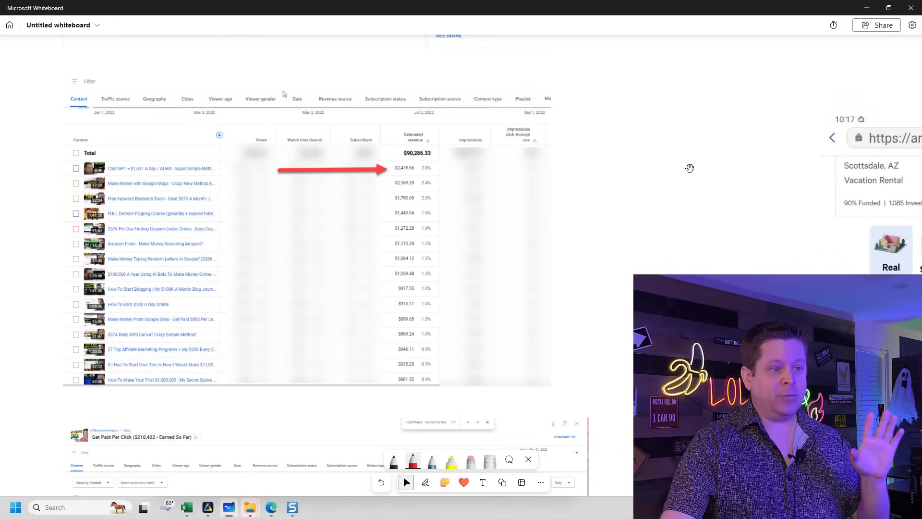
Step: Pan up to reveal the Get Paid Per Click video's revenue chart
left_click_drag(714, 432, 715, 133)
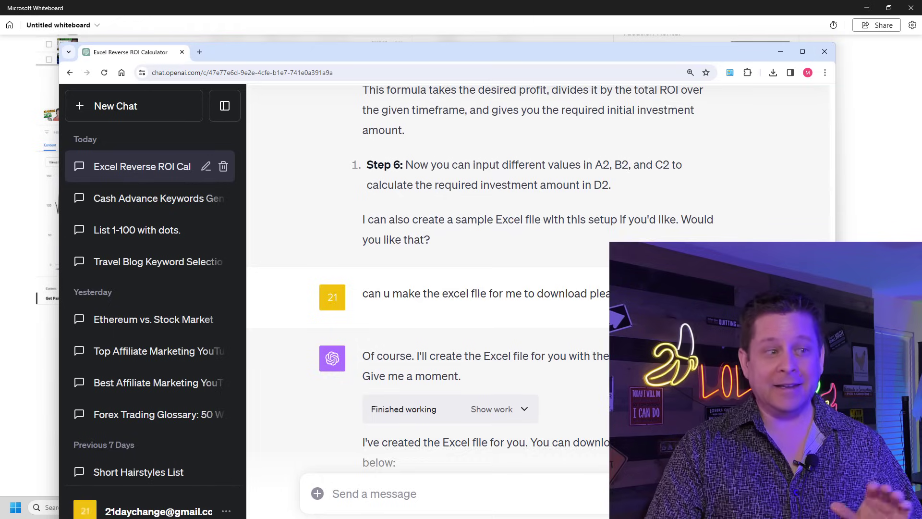
Step: Review ChatGPT's reverse ROI calculator steps, then bring up reverse_roi_calculator.xlsx in Excel
scroll(481, 288, "up", 5)
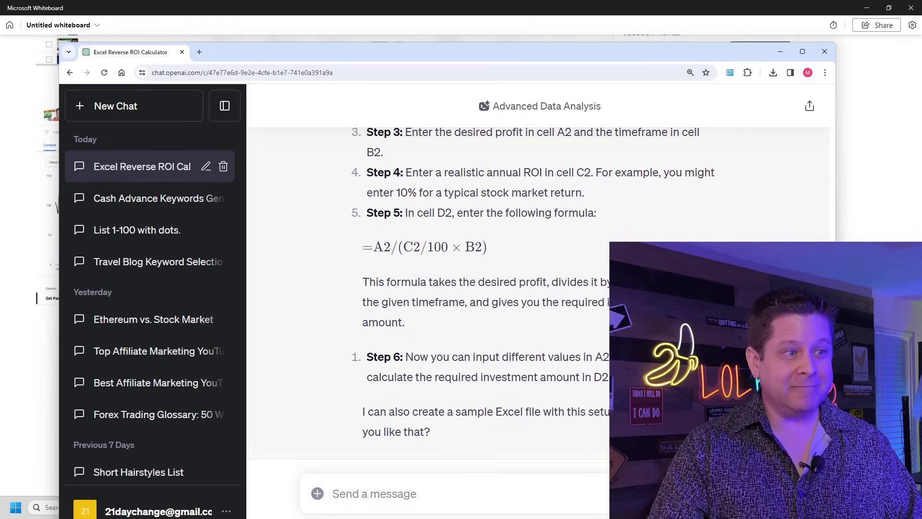
scroll(481, 288, "up", 5)
scroll(411, 151, "up", 4)
scroll(411, 151, "up", 3)
scroll(411, 151, "up", 2)
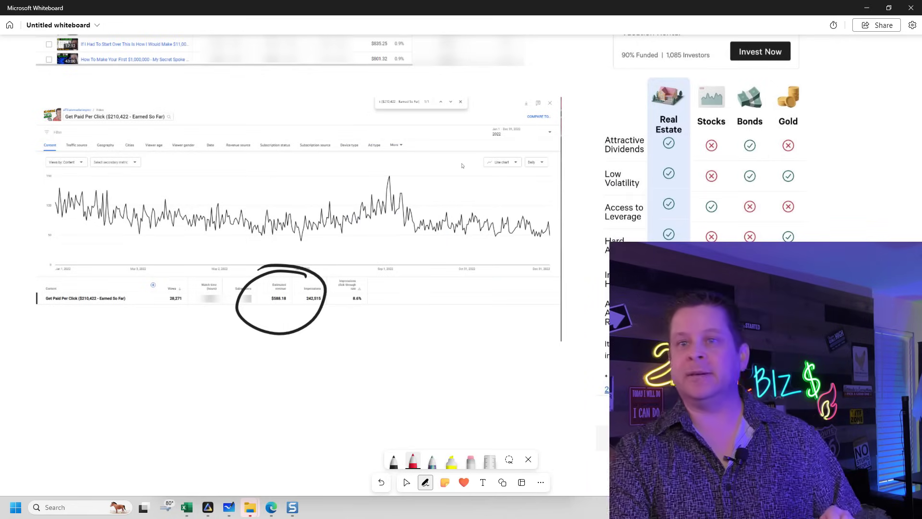
key("alt+Tab")
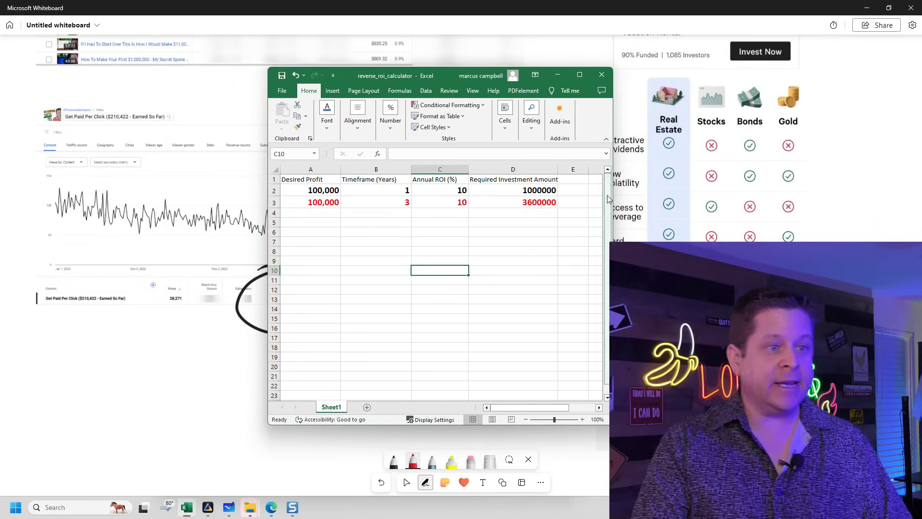
Step: Widen the Excel window, set B2's timeframe to 5 years and inspect D2's formula
left_click_drag(614, 198, 809, 198)
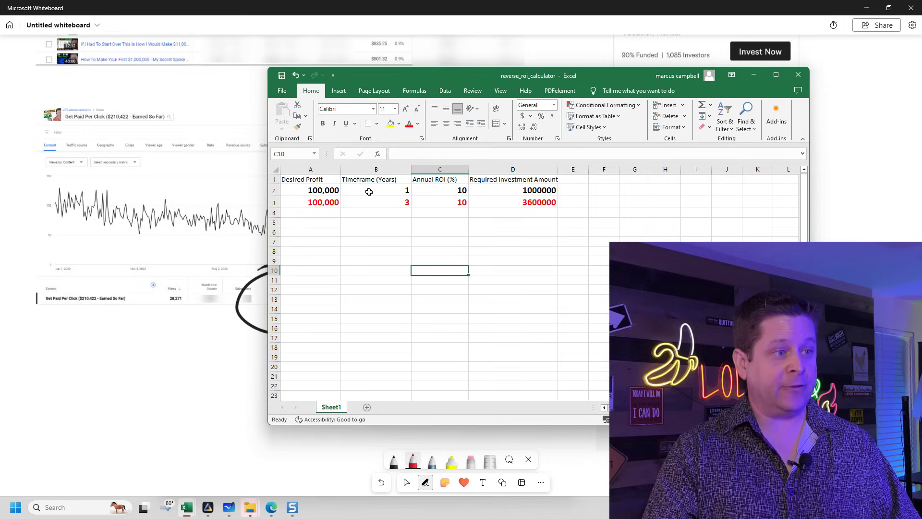
left_click(369, 191)
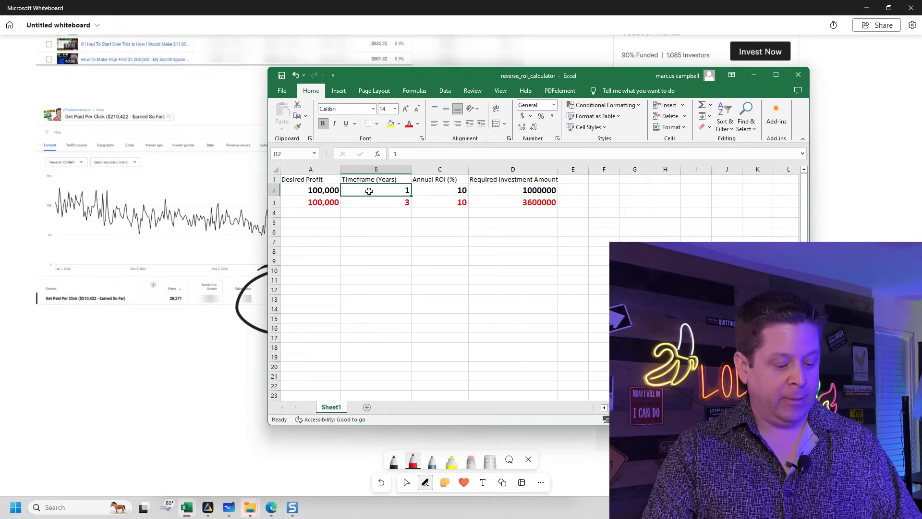
type("5")
left_click(450, 266)
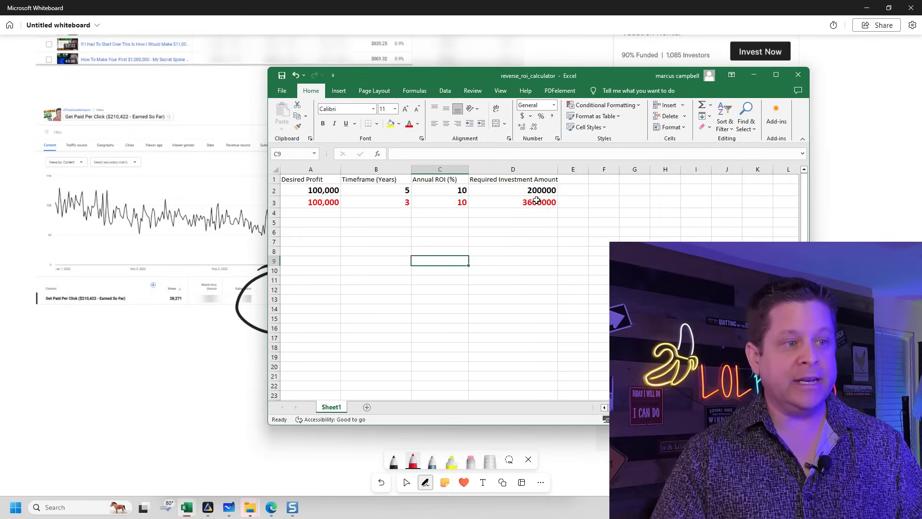
left_click(542, 193)
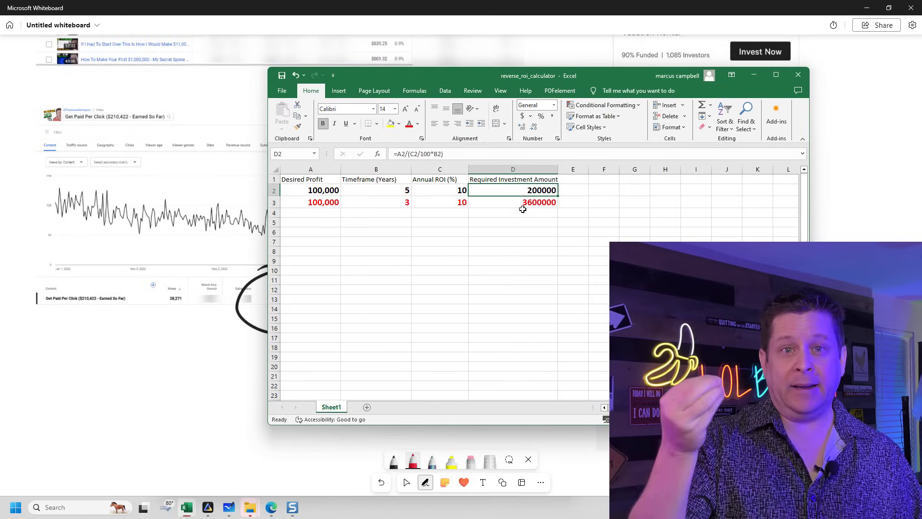
Step: Enter 300,000 as the second desired profit in A3
left_click(328, 202)
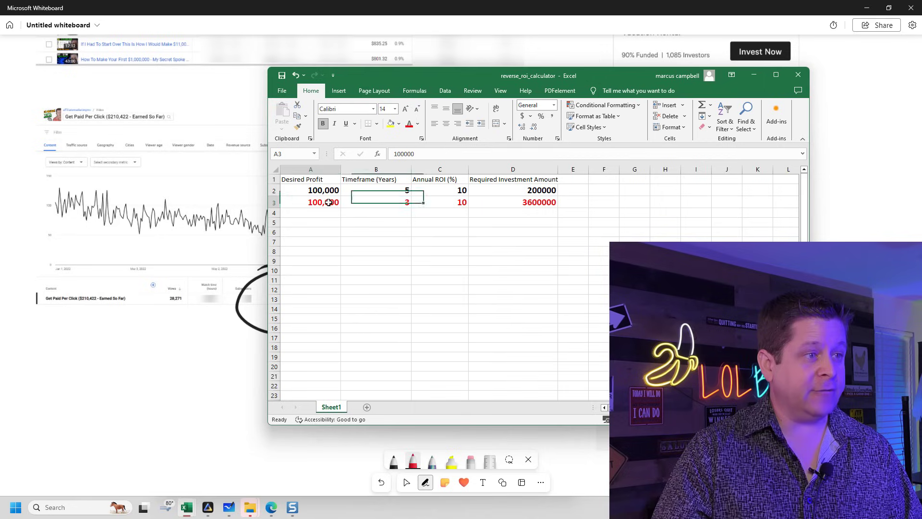
type("300")
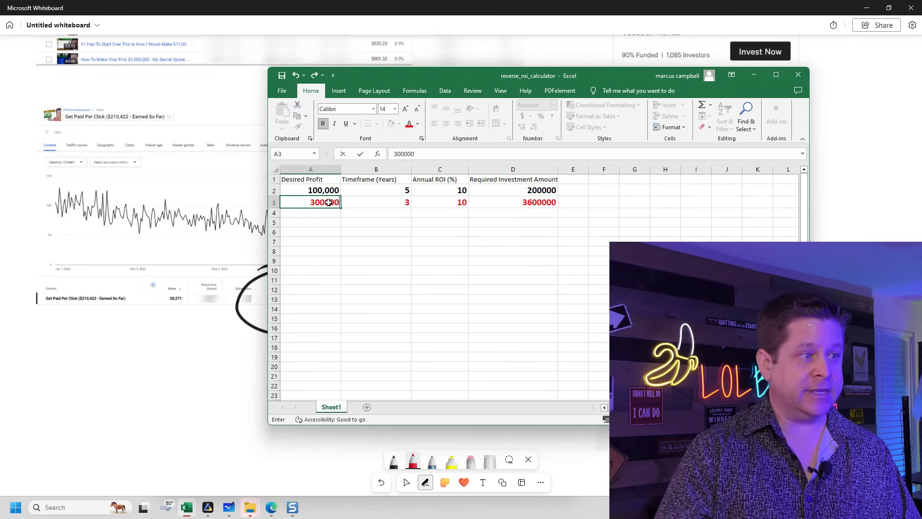
left_click(402, 202)
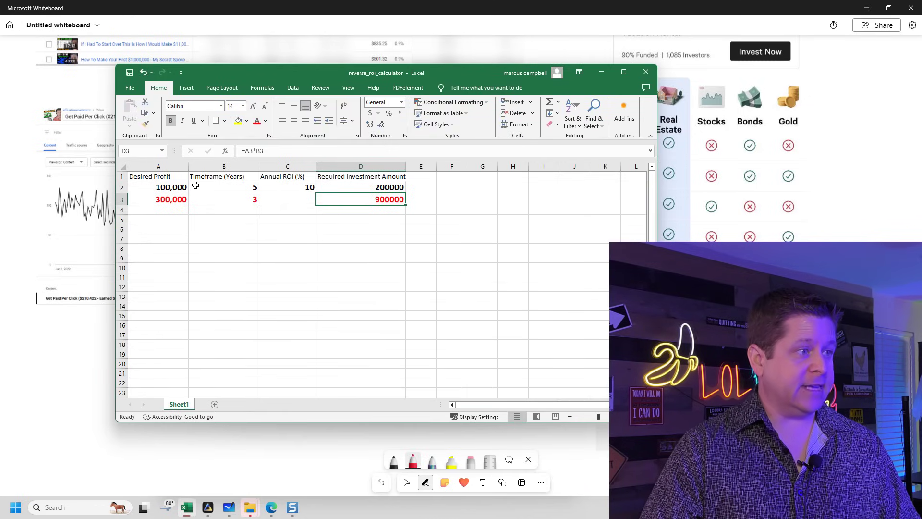
Step: Set the desired profit to 588 and check the D3 and E3 times-170 formulas
left_click(175, 187)
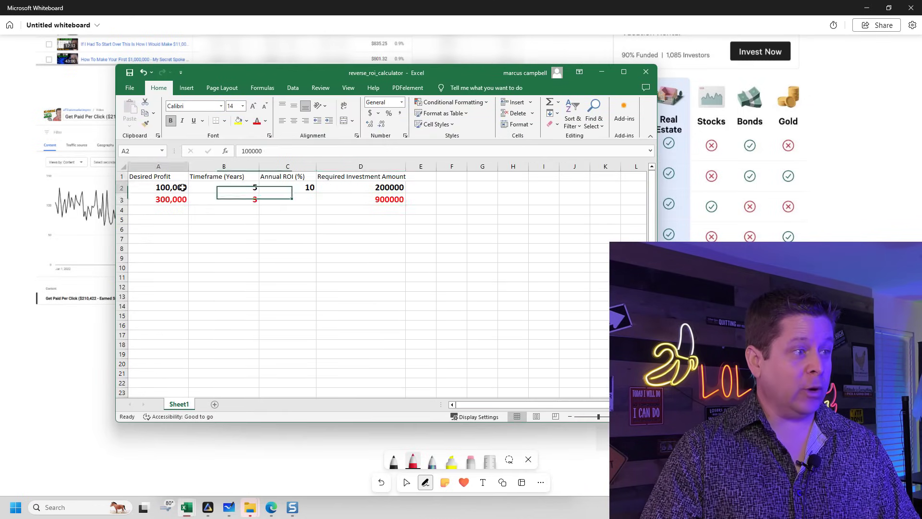
type("588")
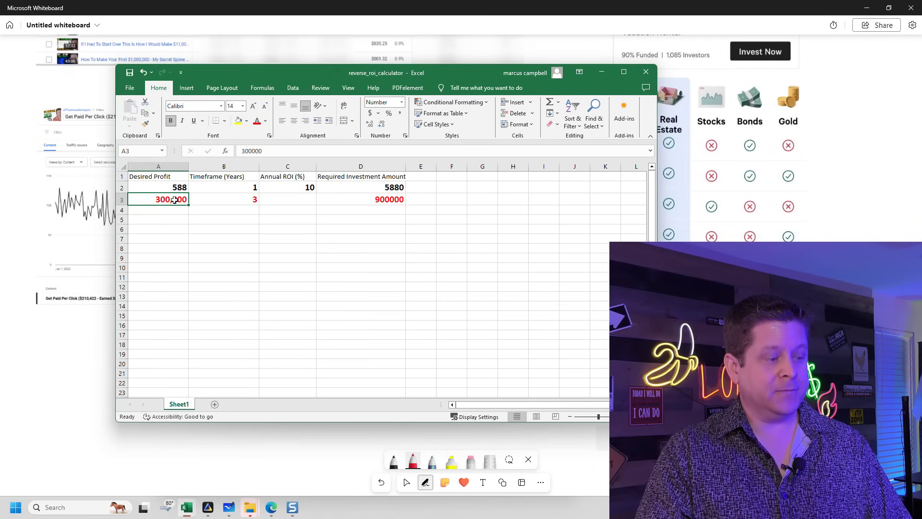
type("588")
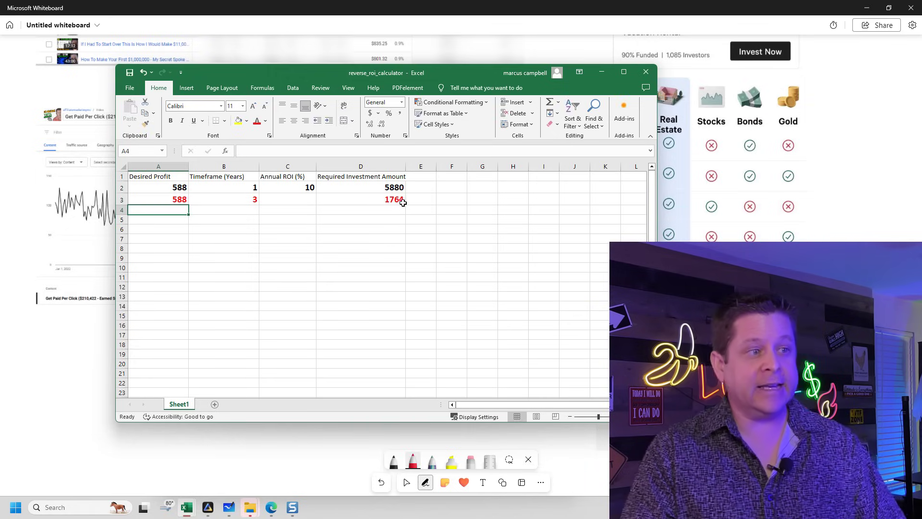
left_click(393, 200)
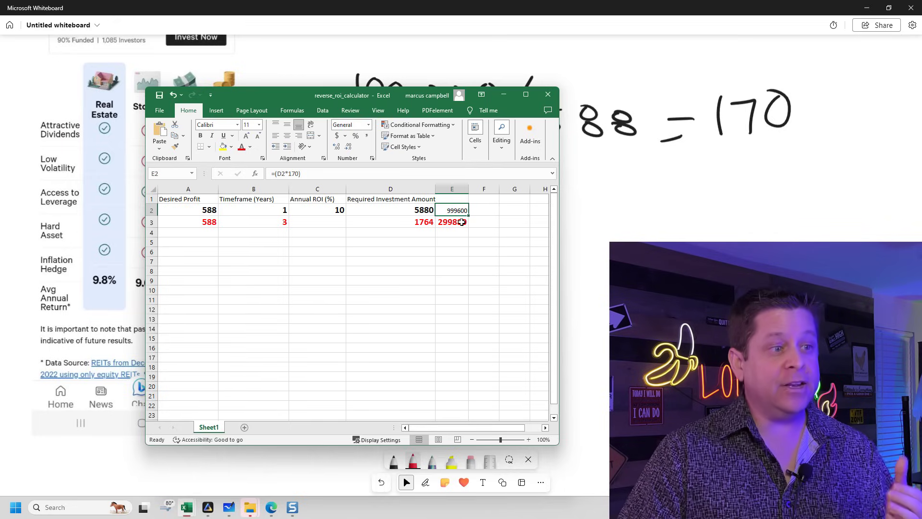
left_click(462, 221)
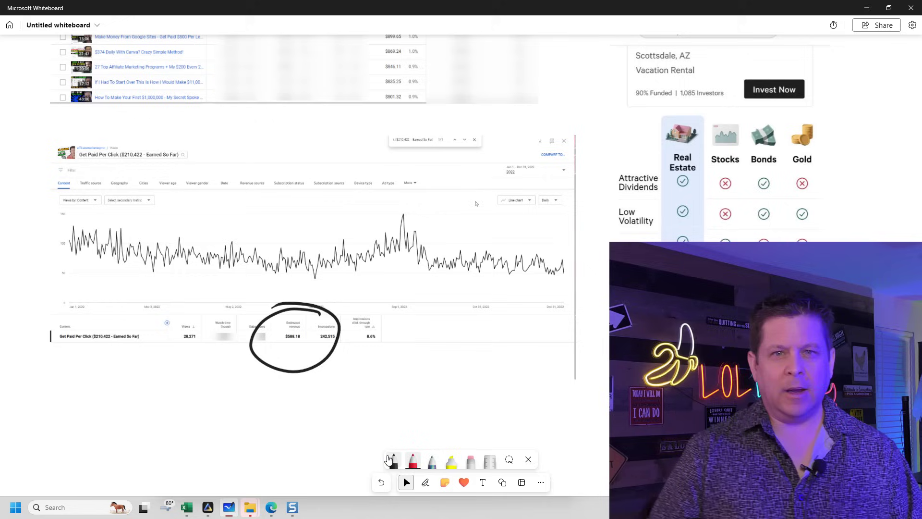
Step: Ink a stroke under the circled $588.18 revenue, then minimize the whiteboard
left_click(390, 460)
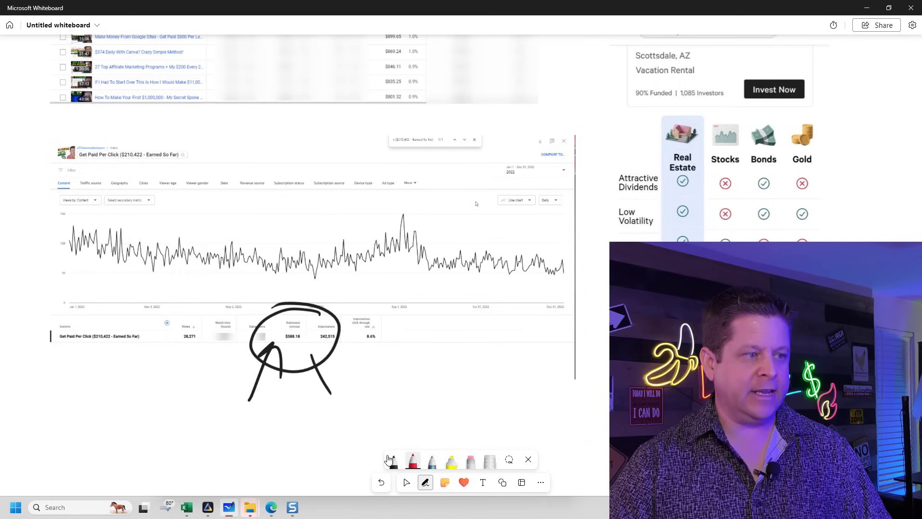
left_click_drag(313, 374, 340, 357)
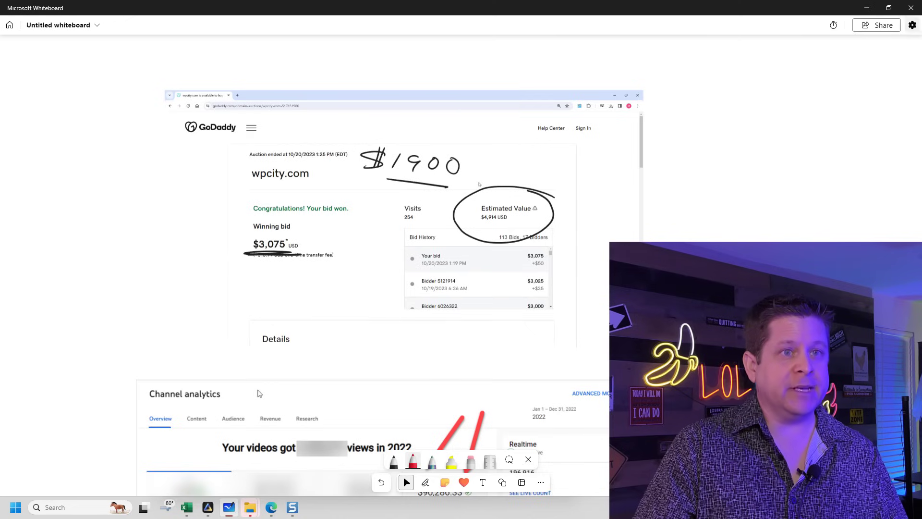
left_click(867, 8)
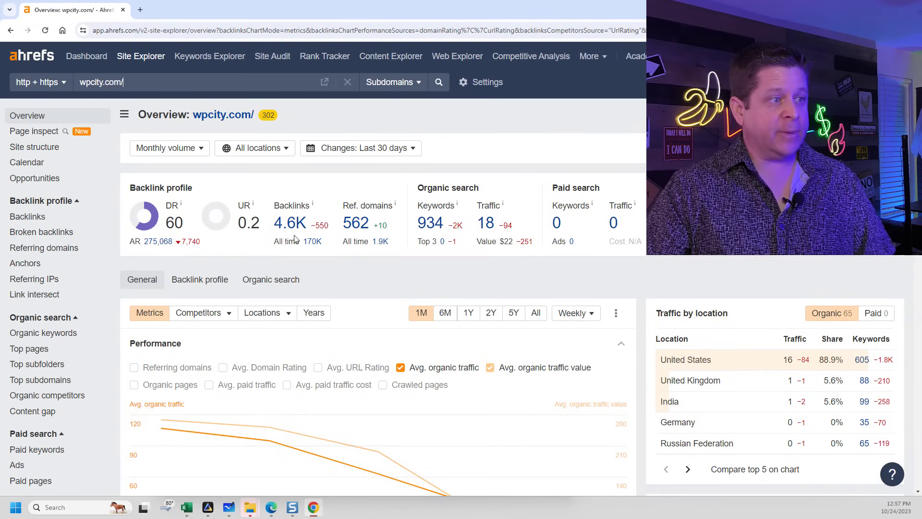
Step: Open wpcity.com's backlinks and organic keywords reports in new tabs and view the 4,569 backlinks
right_click(289, 228)
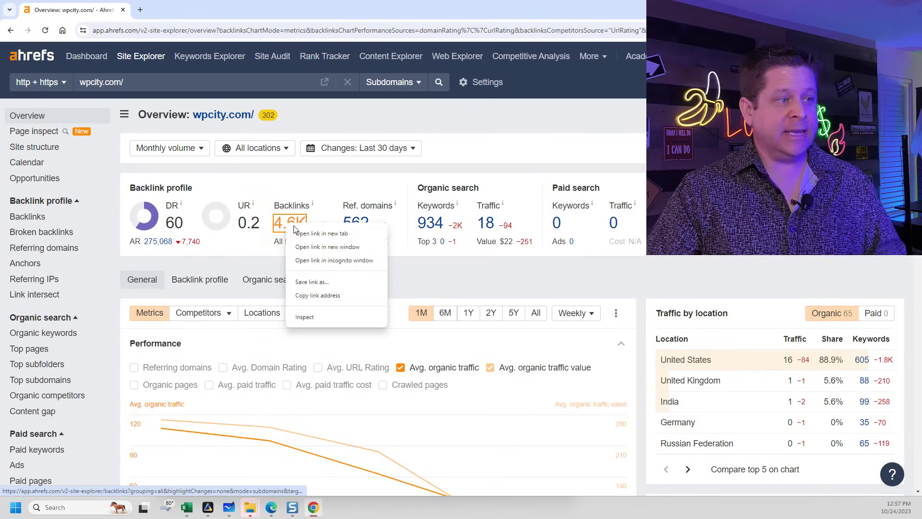
left_click(321, 233)
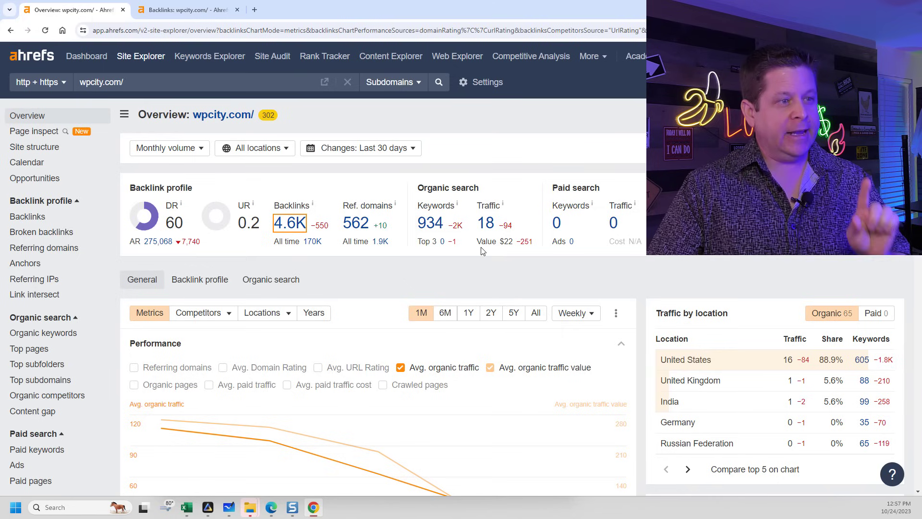
right_click(430, 230)
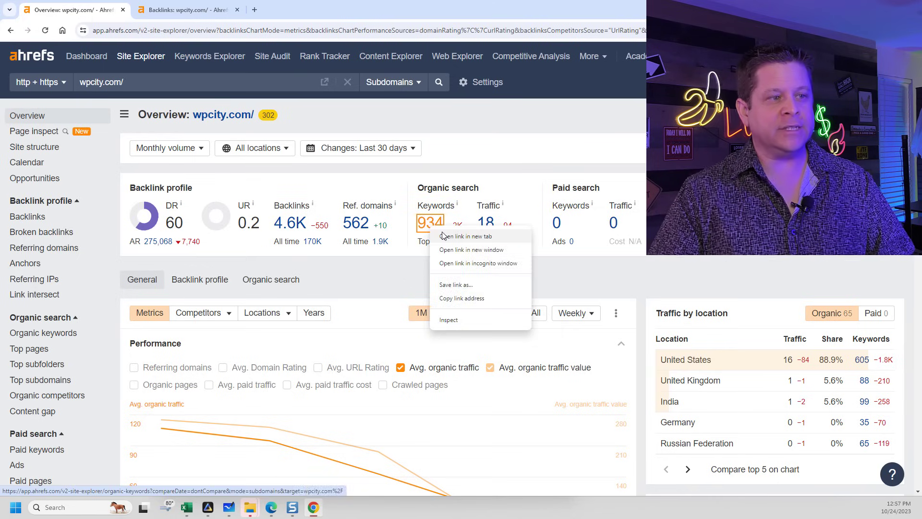
left_click(442, 236)
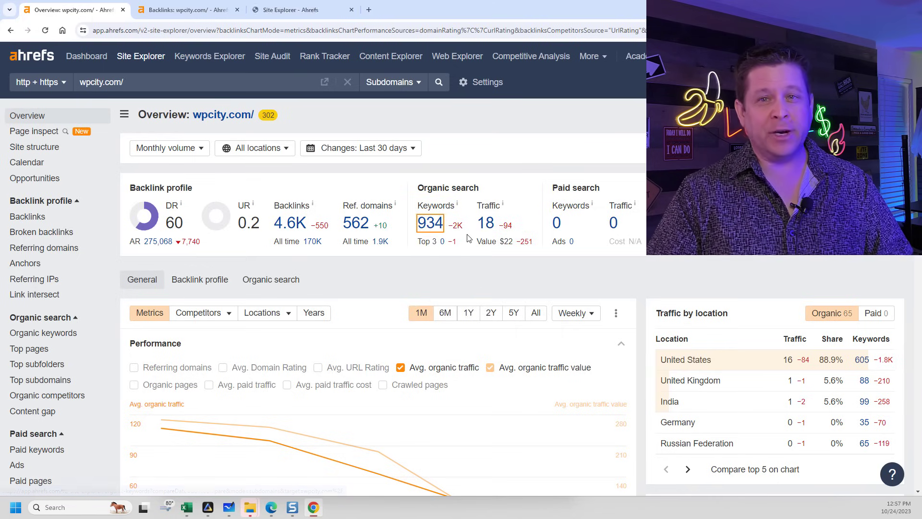
left_click(183, 14)
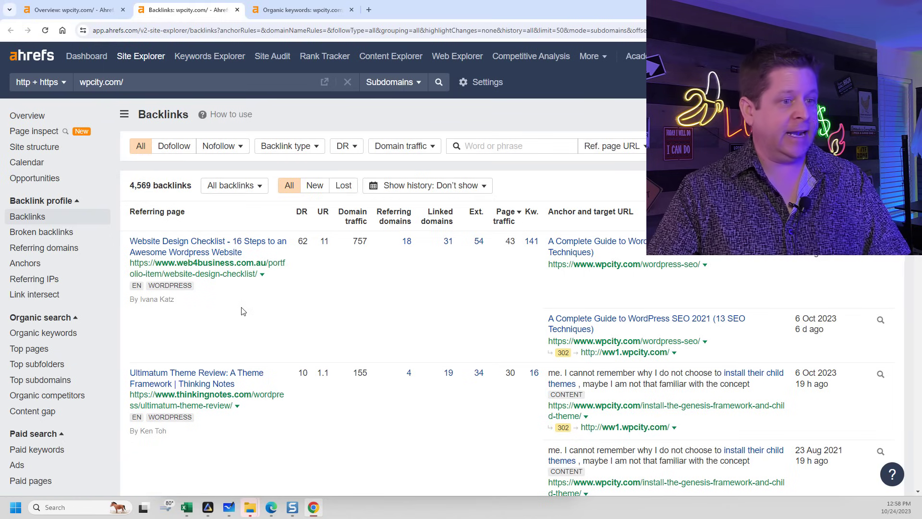
Step: Scroll through wpcity.com's backlinks, then switch to its 605-keyword organic keywords report
scroll(242, 311, "down", 1)
scroll(245, 316, "down", 2)
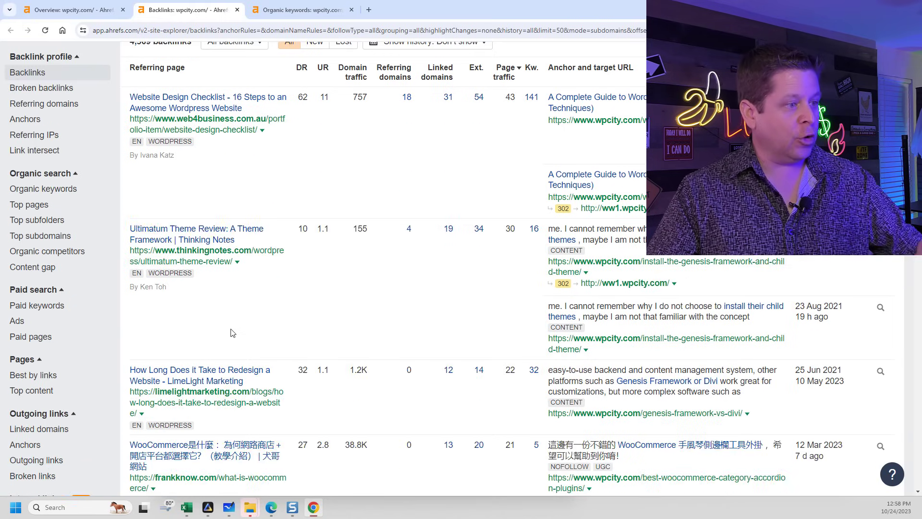
scroll(233, 329, "down", 3)
scroll(281, 335, "down", 4)
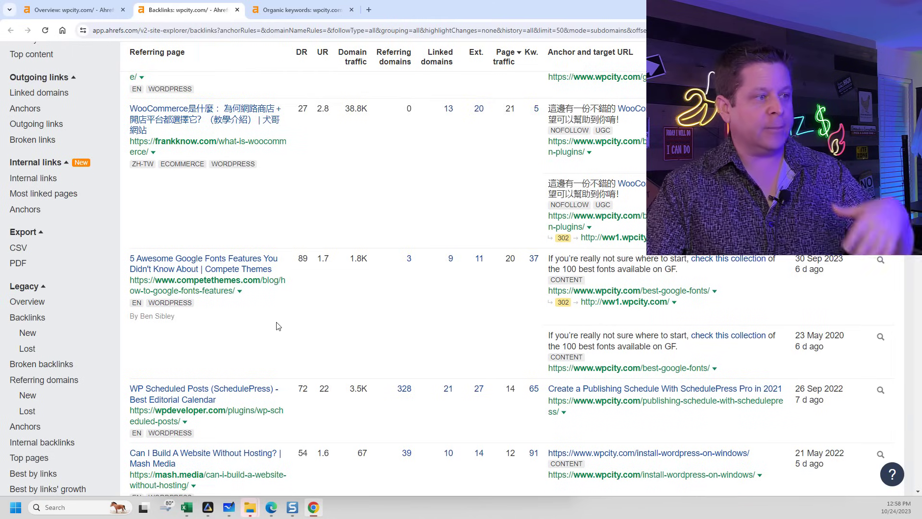
scroll(277, 326, "down", 1)
scroll(268, 324, "down", 3)
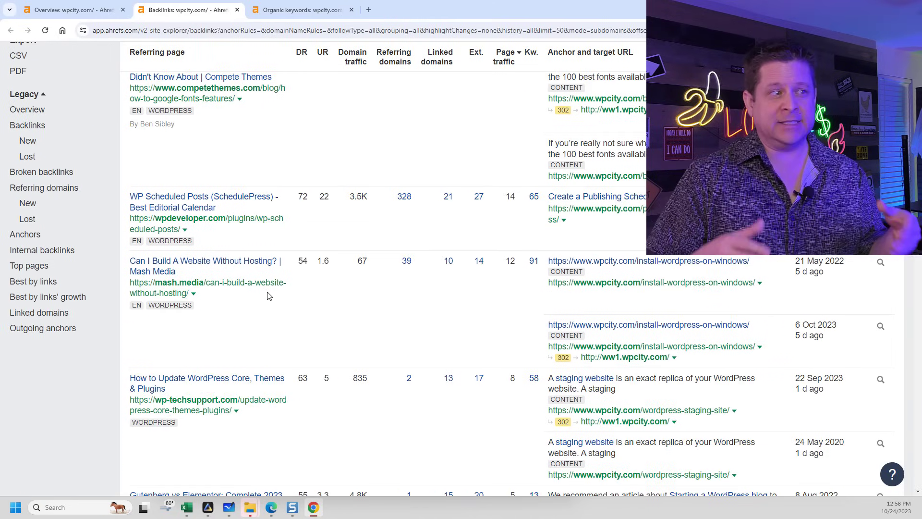
left_click(272, 10)
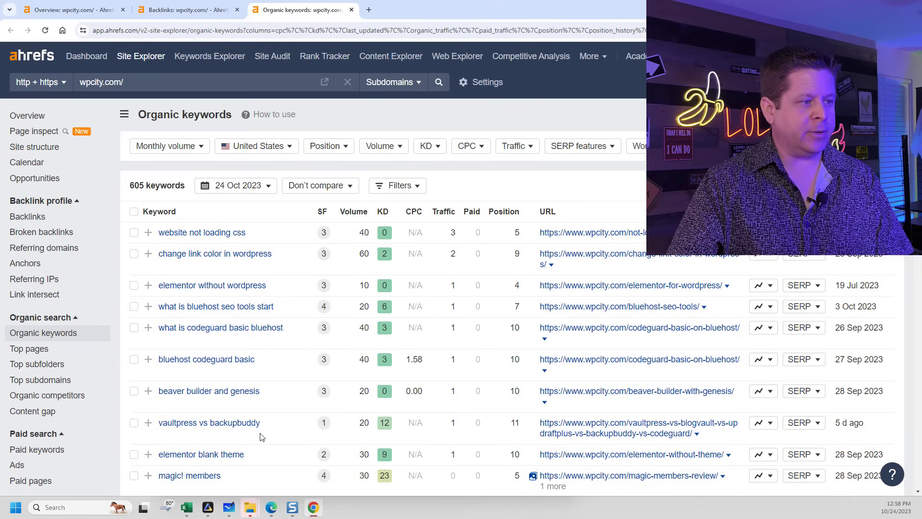
Step: Highlight the bluehost codeguard basic keyword and scroll the volume-sorted keyword list
left_click_drag(181, 355, 222, 360)
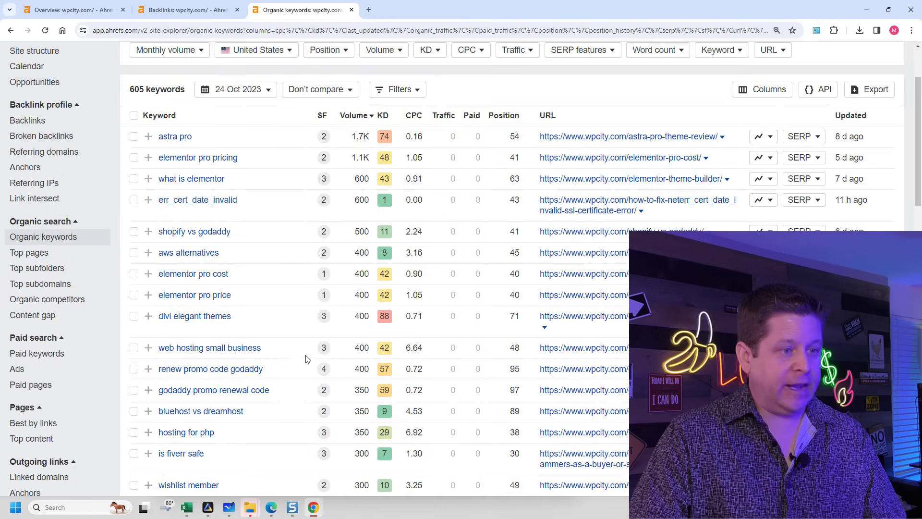
scroll(271, 358, "down", 2)
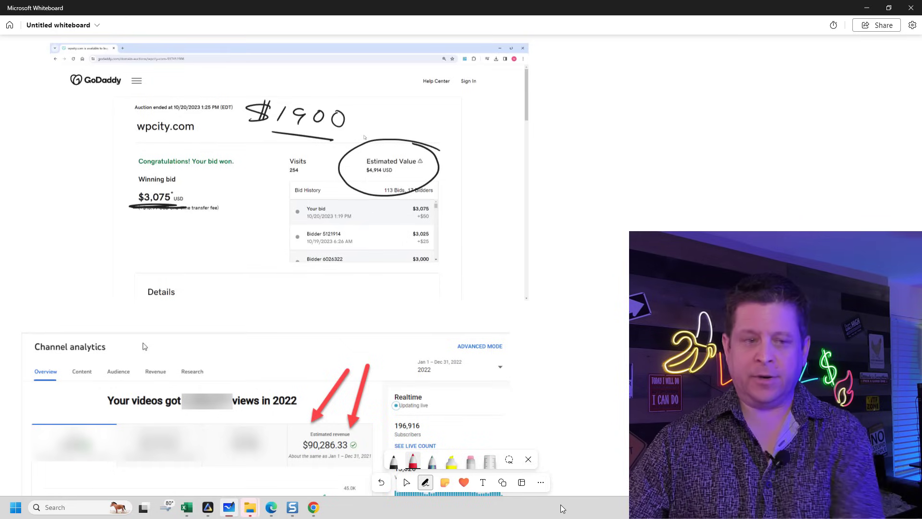
Step: Write $3,100 over a division line with 365 beneath it
mouse_move(636, 93)
left_mouse_down()
mouse_move(609, 116)
mouse_move(620, 119)
left_mouse_up()
left_click_drag(625, 87, 627, 119)
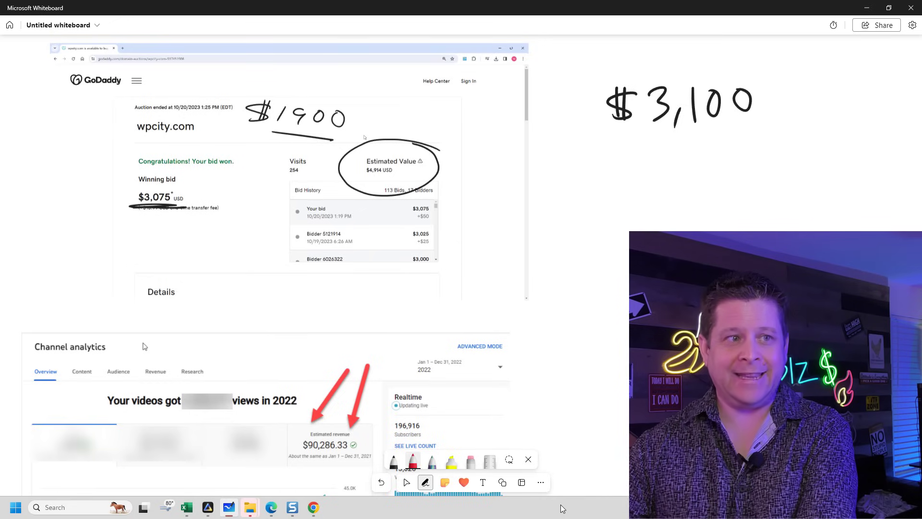
left_click_drag(606, 149, 823, 136)
left_click_drag(667, 161, 667, 191)
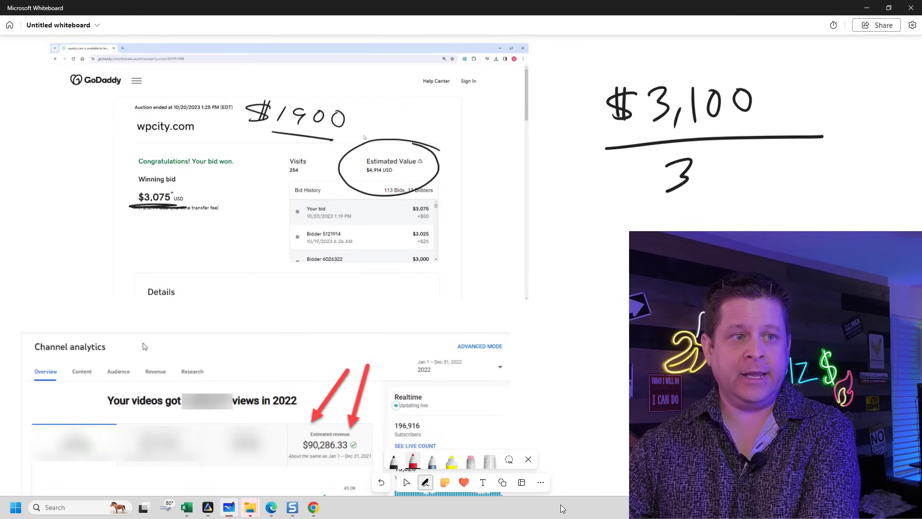
mouse_move(718, 163)
left_mouse_down()
mouse_move(706, 181)
mouse_move(758, 164)
left_mouse_up()
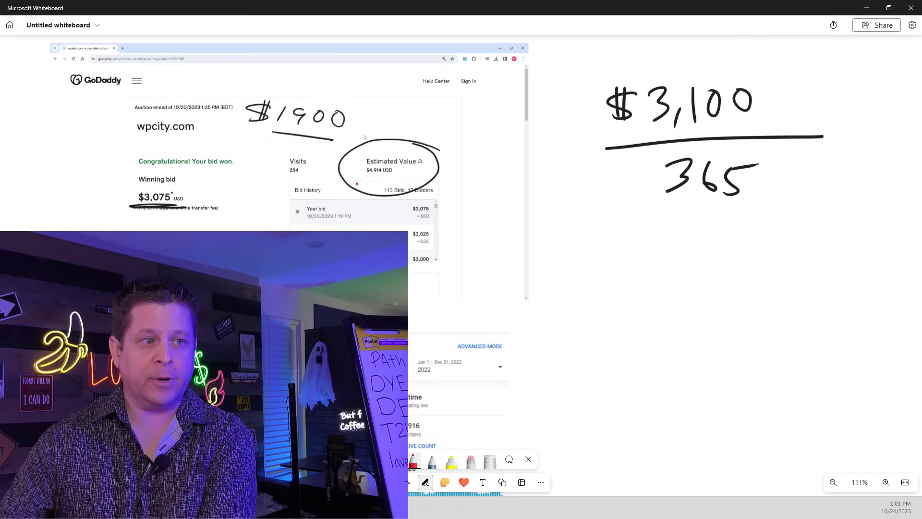
Step: Write the daily result $8.49 and circle it
left_click_drag(657, 238, 629, 263)
left_click_drag(645, 234, 638, 268)
mouse_move(685, 233)
left_mouse_down()
mouse_move(675, 246)
mouse_move(692, 235)
mouse_move(745, 246)
left_mouse_up()
left_click(712, 258)
mouse_move(742, 232)
left_mouse_down()
mouse_move(743, 260)
mouse_move(758, 261)
left_mouse_up()
left_click_drag(789, 222, 768, 218)
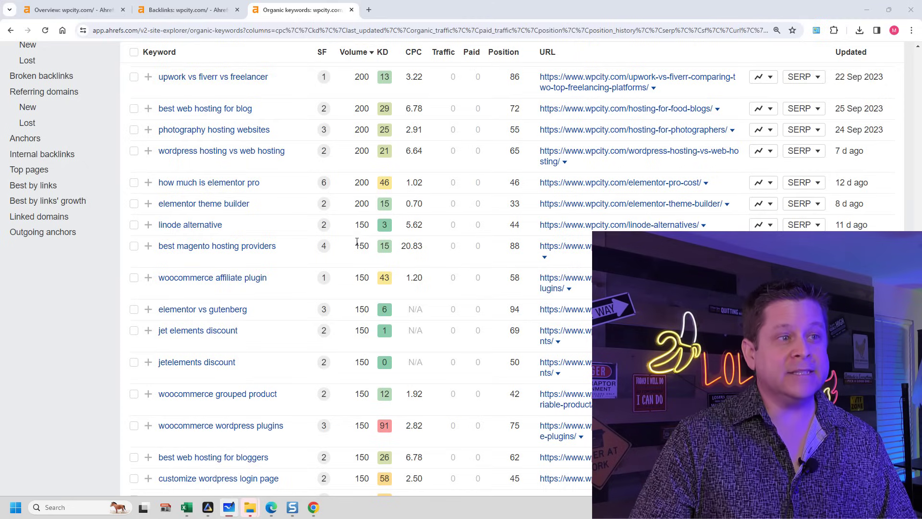
Step: Scroll down through wpcity.com's keyword list
scroll(457, 144, "down", 1)
scroll(468, 164, "down", 3)
scroll(466, 167, "down", 3)
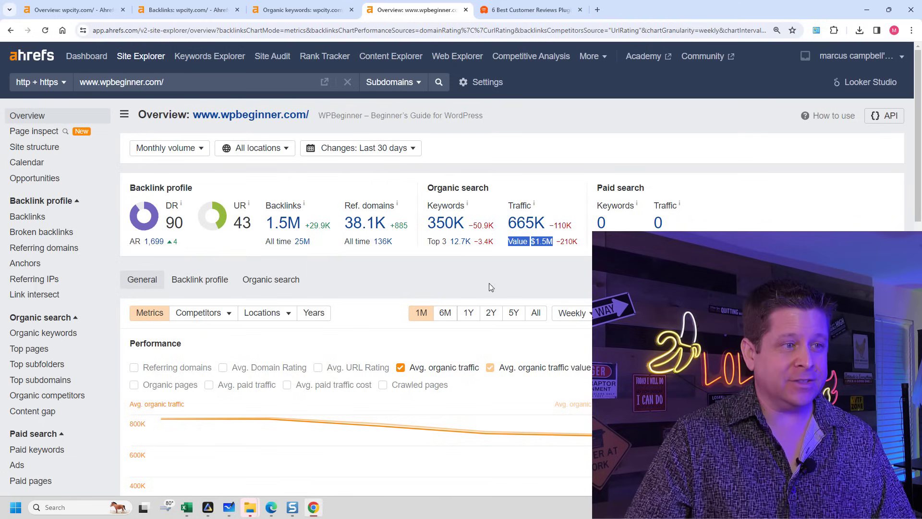
left_click(448, 228)
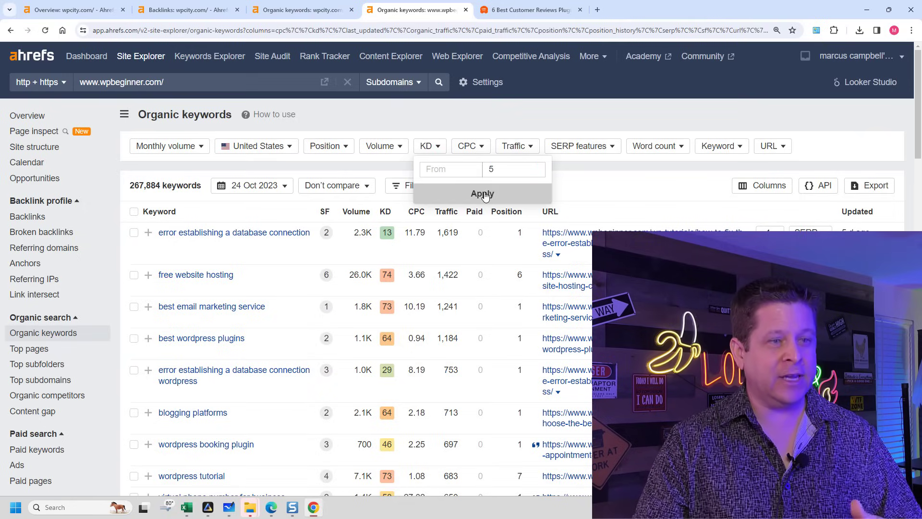
left_click(483, 193)
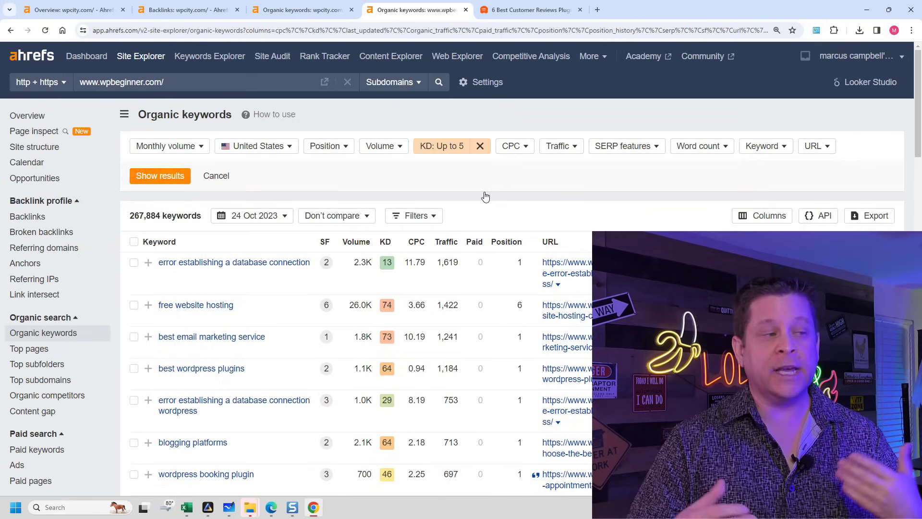
left_click(183, 178)
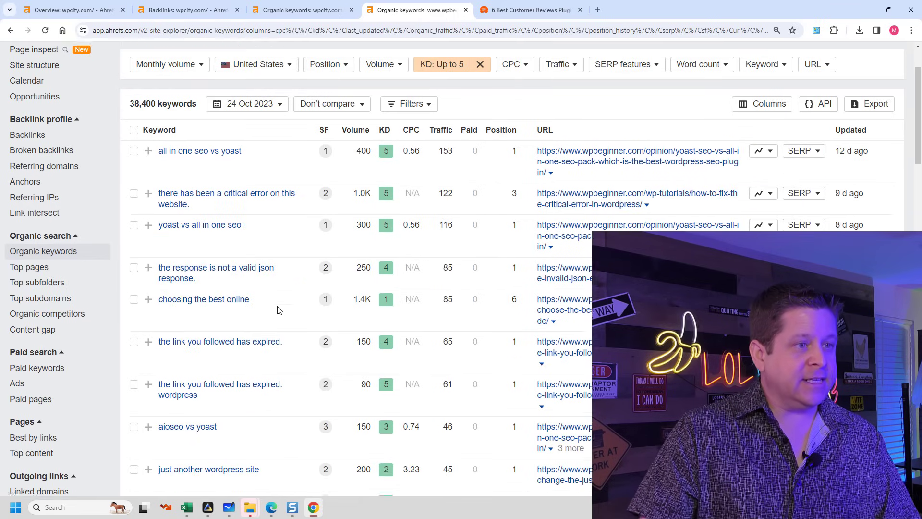
scroll(278, 310, "down", 1)
scroll(278, 309, "down", 3)
scroll(277, 310, "down", 2)
scroll(278, 310, "down", 1)
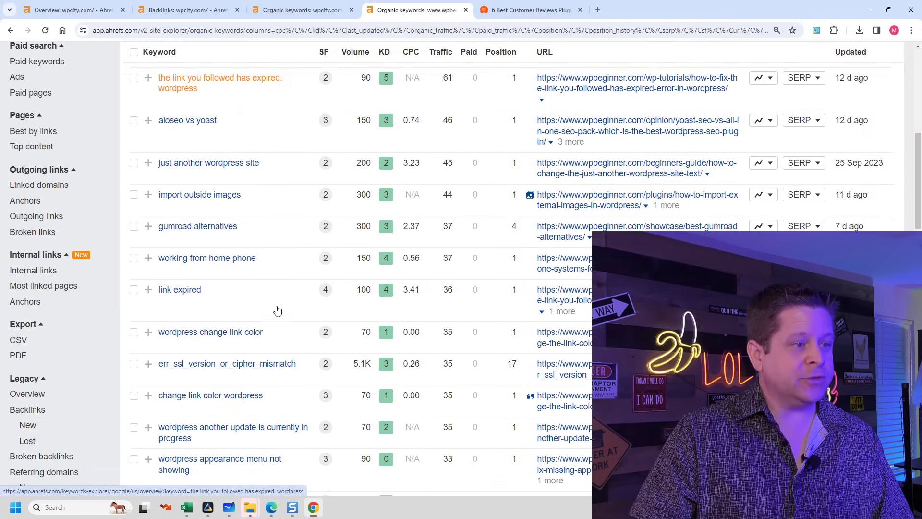
scroll(278, 310, "down", 2)
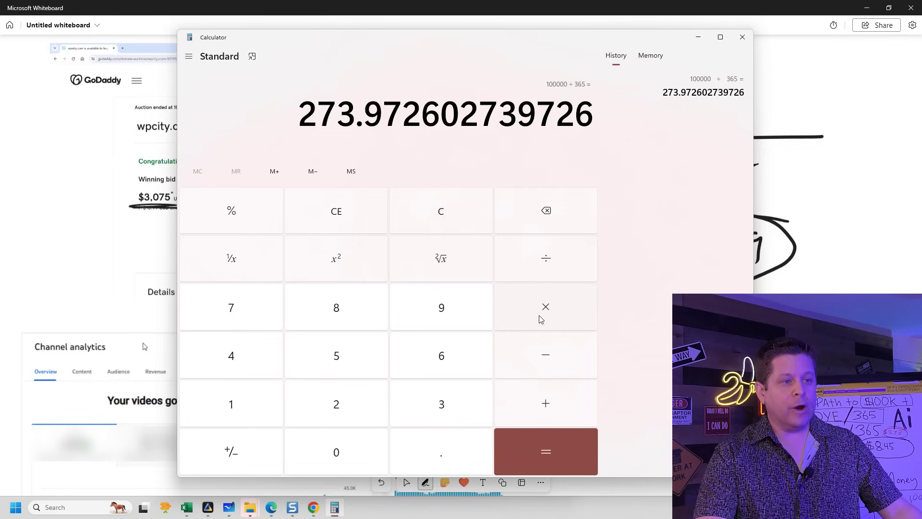
Step: Divide the 273.97 daily figure by 24 to get about 11.42 an hour
left_click(567, 462)
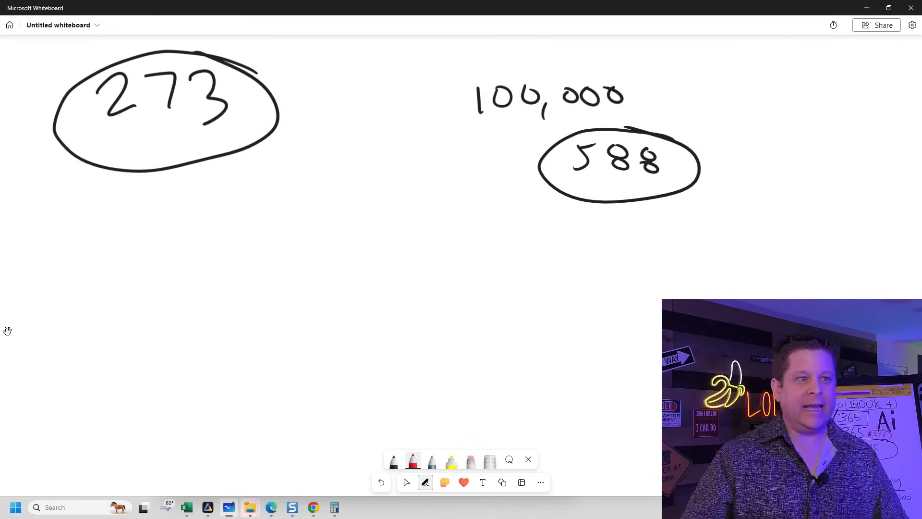
Step: Write 170, circle it, and draw an arrow from it to 100,000
mouse_move(740, 122)
left_mouse_down()
mouse_move(738, 142)
mouse_move(765, 142)
mouse_move(791, 124)
left_mouse_up()
mouse_move(786, 92)
left_mouse_down()
mouse_move(707, 139)
mouse_move(818, 124)
left_mouse_up()
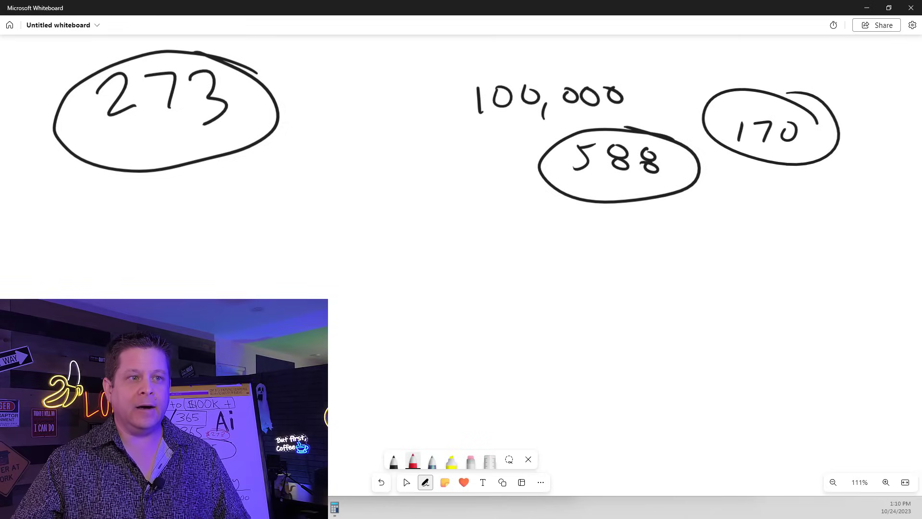
mouse_move(707, 92)
left_mouse_down()
mouse_move(631, 77)
mouse_move(634, 88)
left_mouse_up()
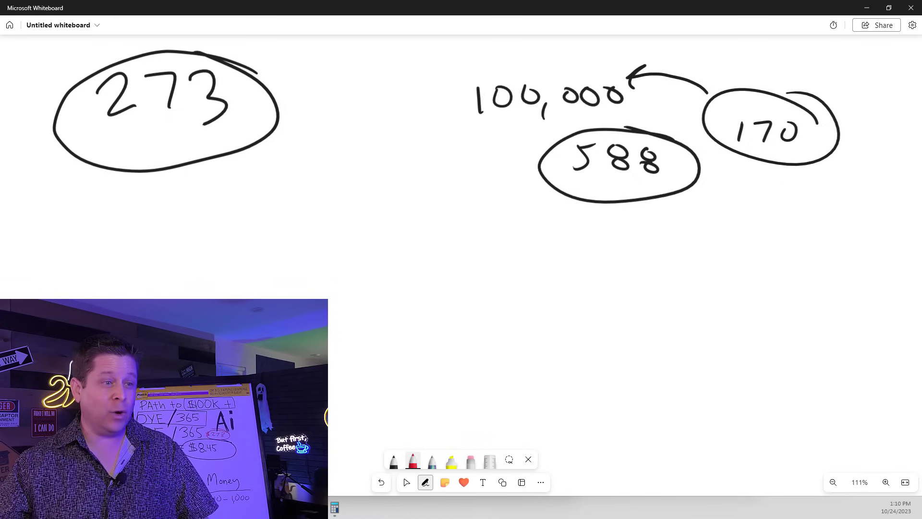
Step: Write 2500 below the circled 588 with a curved arrow labelled 40
mouse_move(497, 240)
left_mouse_down()
mouse_move(531, 253)
mouse_move(562, 232)
mouse_move(587, 231)
left_mouse_up()
left_click(609, 230)
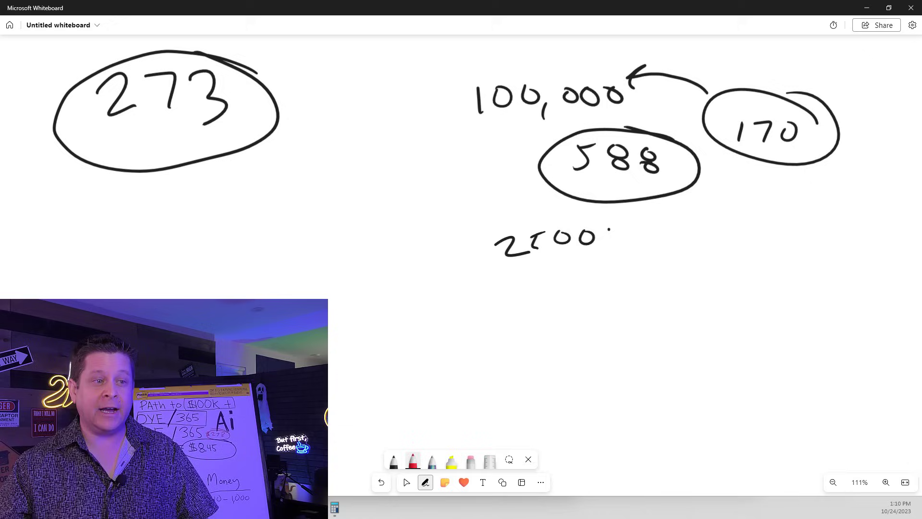
left_click(623, 227)
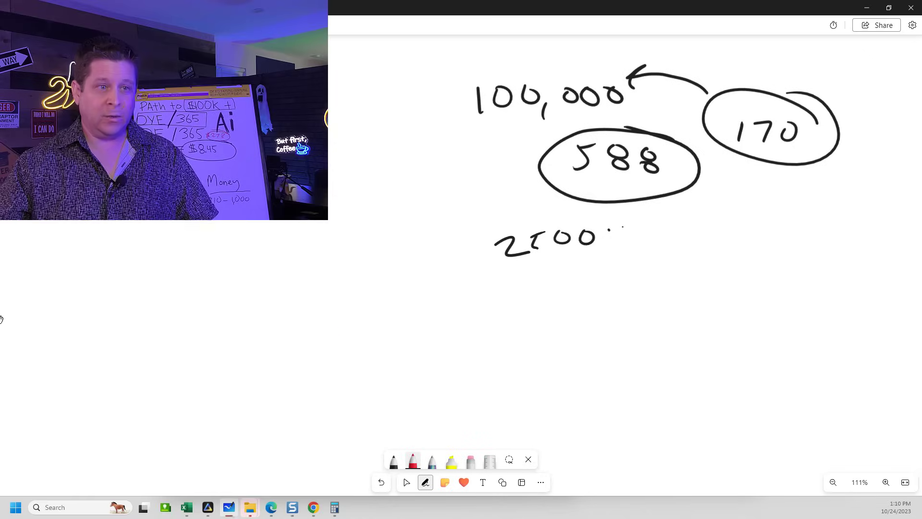
mouse_move(448, 192)
left_mouse_down()
mouse_move(485, 256)
mouse_move(485, 151)
left_mouse_up()
left_click_drag(500, 186, 495, 188)
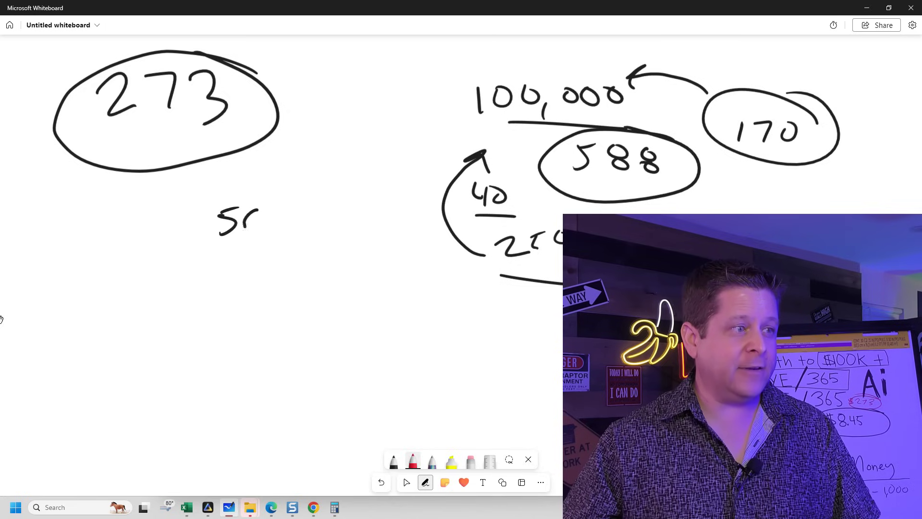
Step: Write '588 - YR' beneath the circled 273
left_click_drag(282, 226, 272, 244)
left_click_drag(303, 236, 319, 235)
left_click_drag(331, 222, 342, 247)
left_click_drag(349, 247, 363, 246)
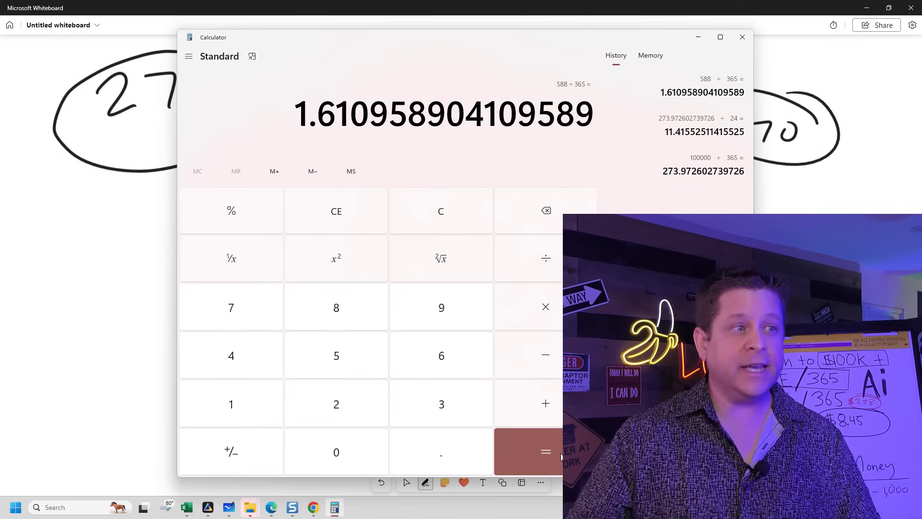
Step: Minimize the Calculator showing 588 ÷ 365 ≈ 1.61 to return to the whiteboard
left_click(81, 421)
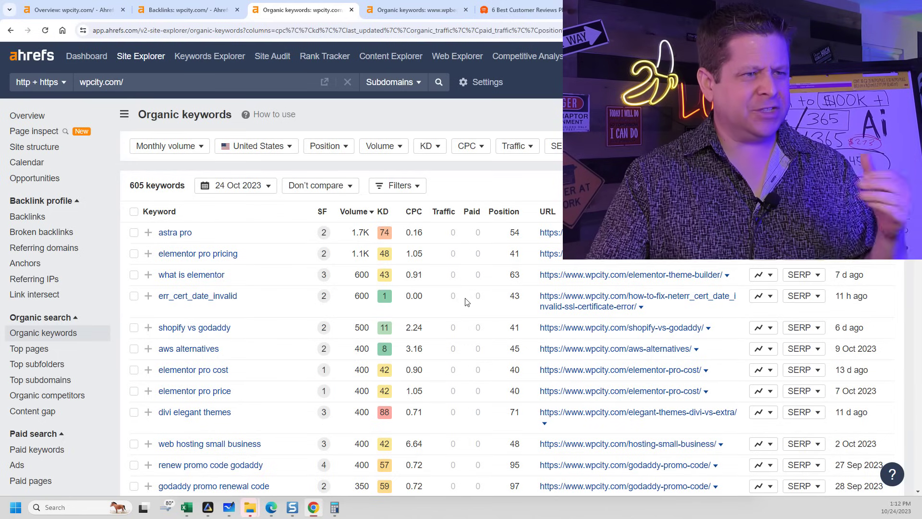
Step: Scroll wpcity.com's organic keywords and highlight 'elementor pro pricing'
scroll(497, 301, "down", 3)
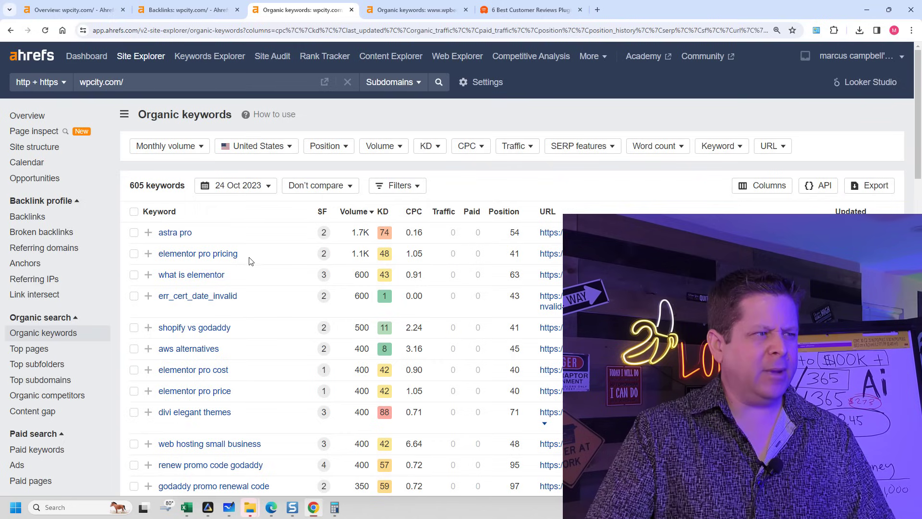
left_click_drag(248, 261, 151, 255)
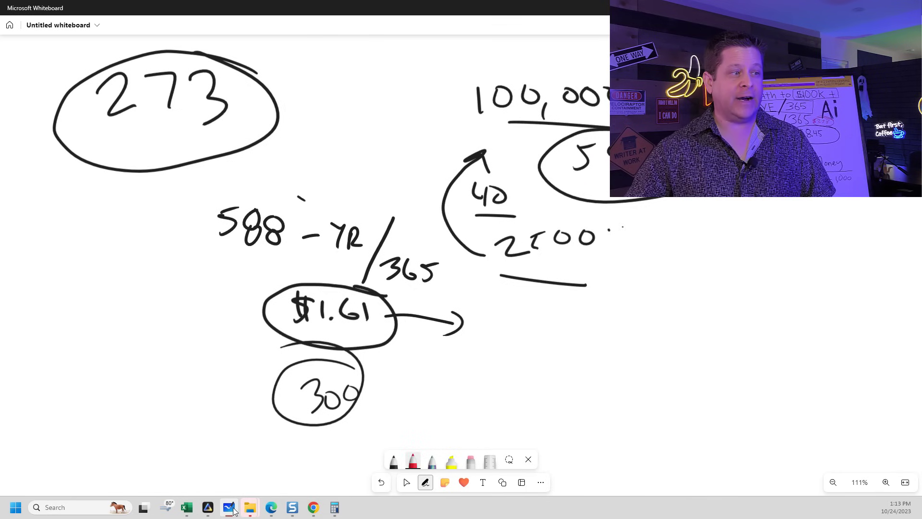
Step: Circle the 588 written beneath 273
left_click_drag(304, 199, 226, 251)
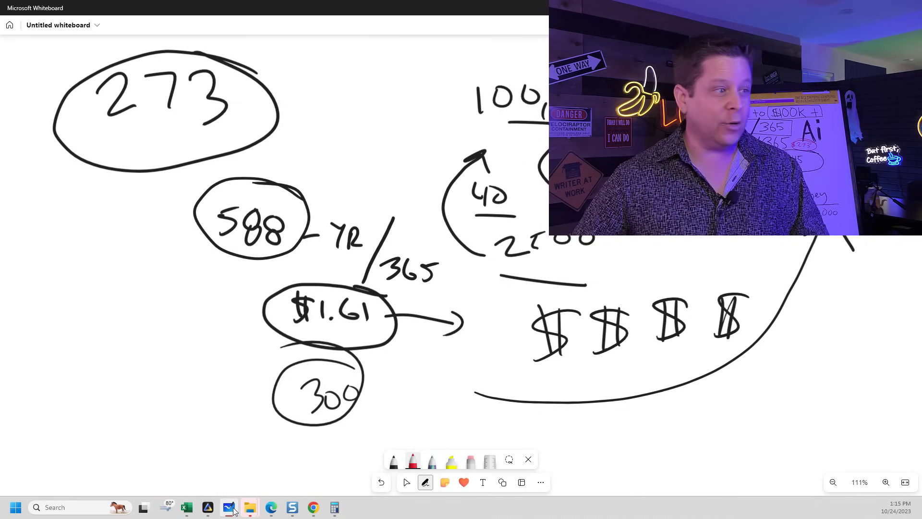
Step: Draw a sad face left of the 588 circle, then drag the board to empty space
left_click_drag(101, 249, 134, 251)
left_click_drag(103, 299, 162, 312)
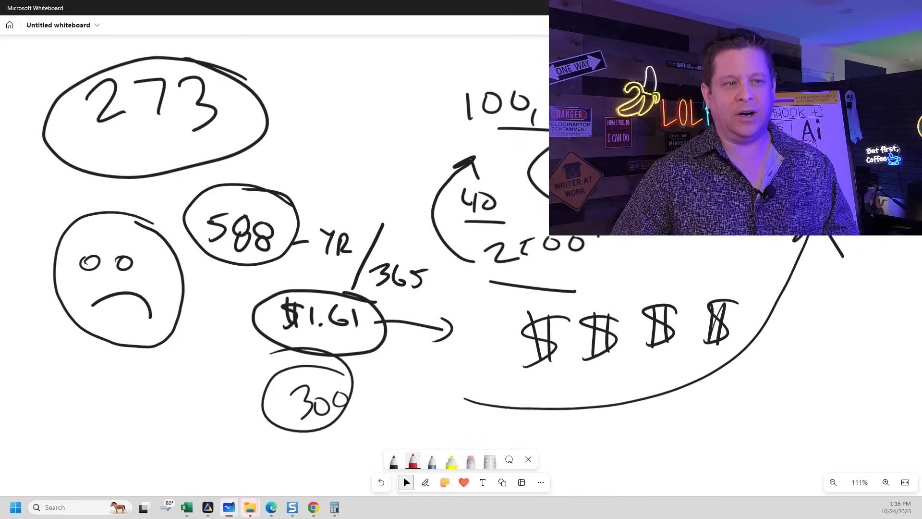
left_click_drag(894, 153, 57, 222)
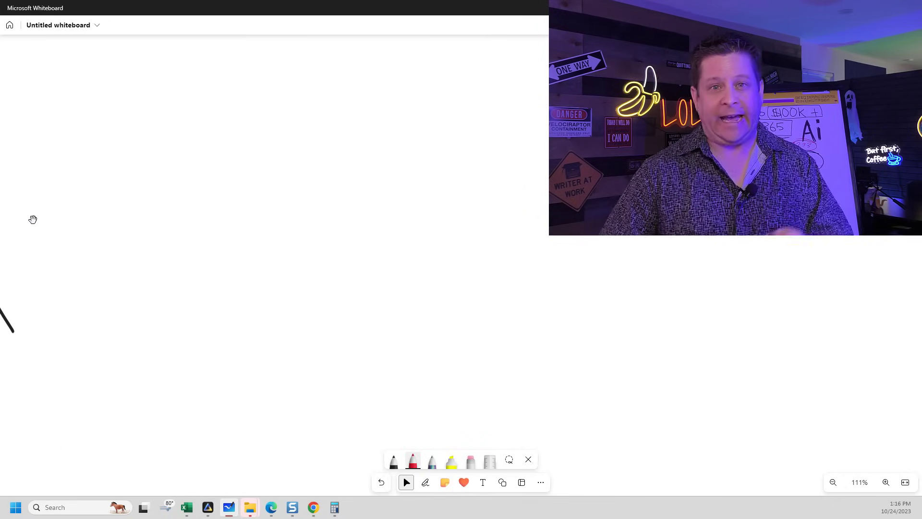
Step: Write '5 DAY' below 2YRS with an arrow pointing up to the circled $6
key("ctrl+alt+p")
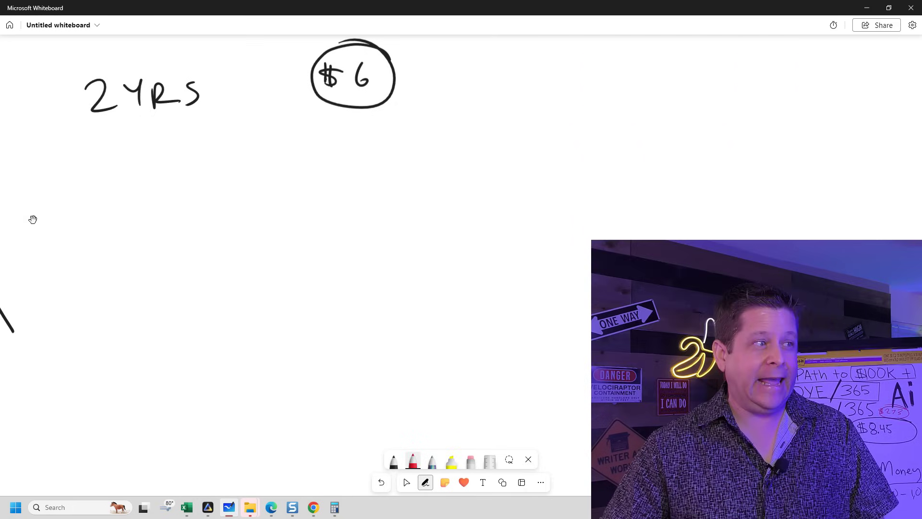
left_click_drag(108, 149, 106, 176)
mouse_move(109, 148)
left_mouse_down()
mouse_move(123, 147)
mouse_move(149, 175)
left_mouse_up()
mouse_move(161, 176)
left_mouse_down()
mouse_move(182, 176)
mouse_move(179, 163)
left_mouse_up()
mouse_move(183, 153)
left_mouse_down()
mouse_move(196, 182)
mouse_move(289, 109)
mouse_move(295, 145)
left_mouse_up()
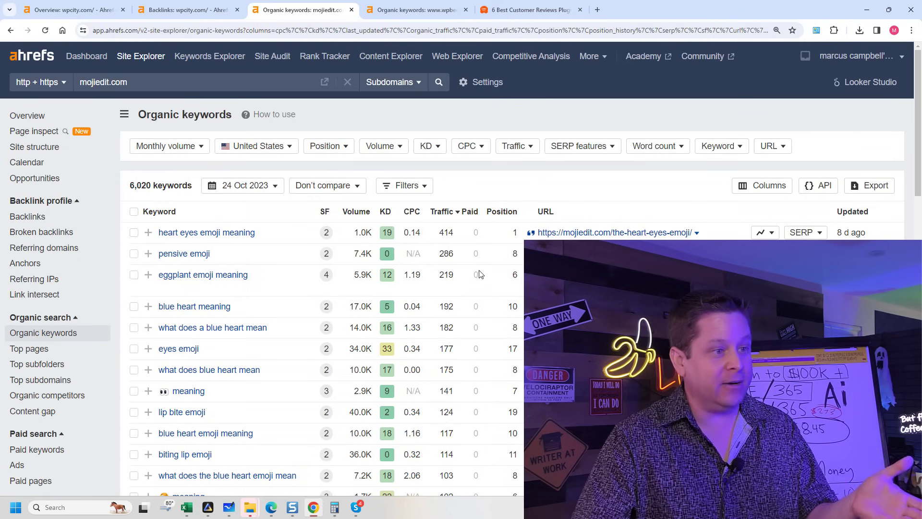
Step: Scroll mojiedit.com's Organic keywords table down to the ~25-traffic terms and the 121-page pagination
scroll(439, 248, "down", 1)
scroll(439, 248, "down", 3)
scroll(439, 248, "down", 2)
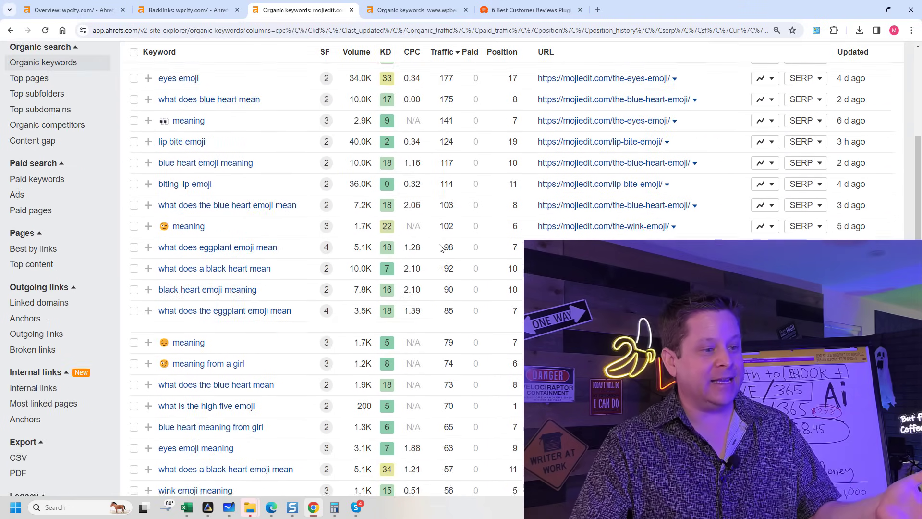
scroll(439, 248, "down", 3)
scroll(439, 248, "down", 4)
scroll(437, 247, "down", 3)
scroll(434, 245, "down", 5)
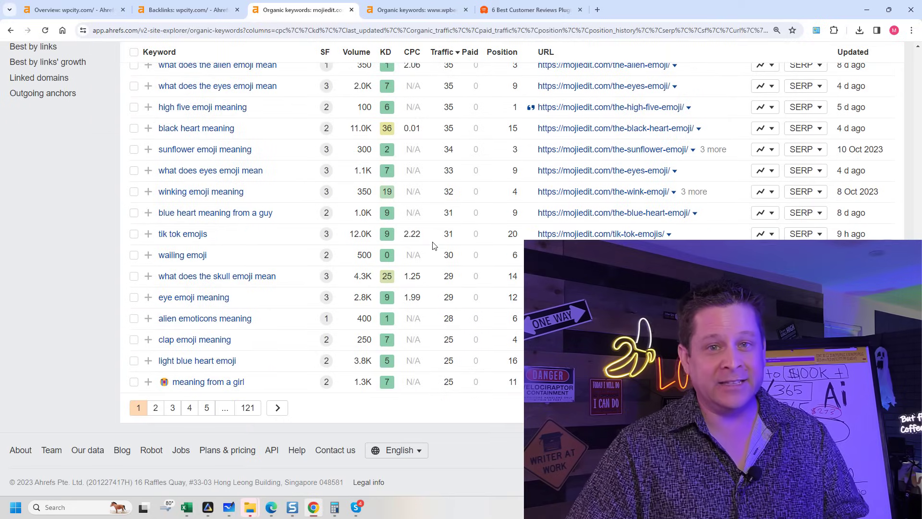